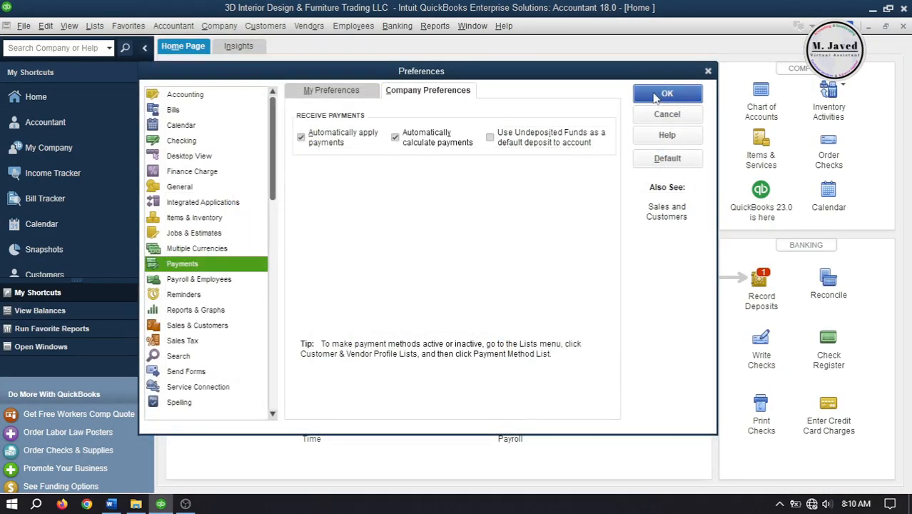
Step: Save the company payments preferences with Use Undeposited Funds as a default deposit to account turned off
click(657, 94)
click(459, 167)
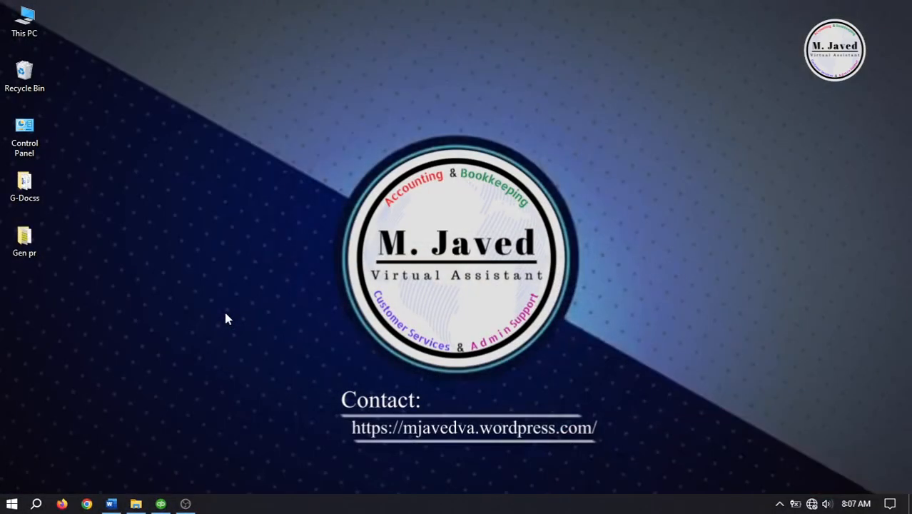
Step: Switch to QuickBooks and check whether the blank customer payment form offers a choice of deposit account
click(160, 503)
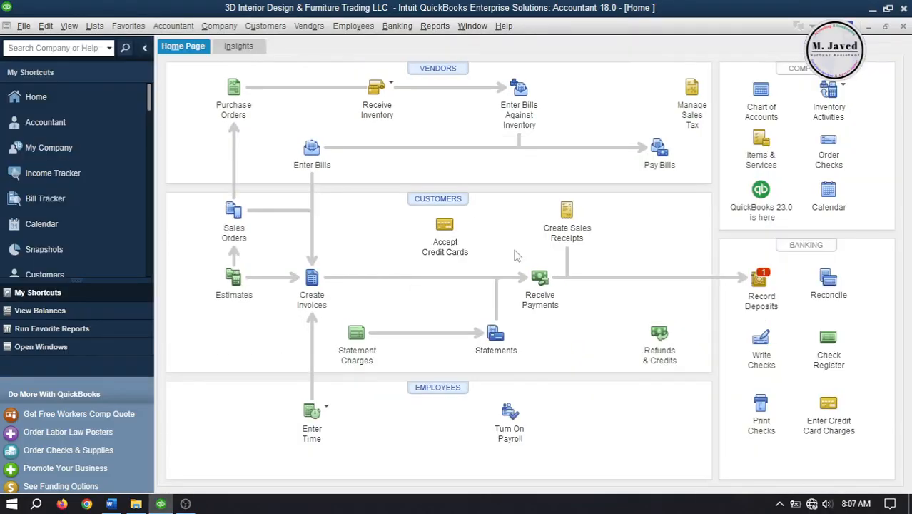
click(540, 282)
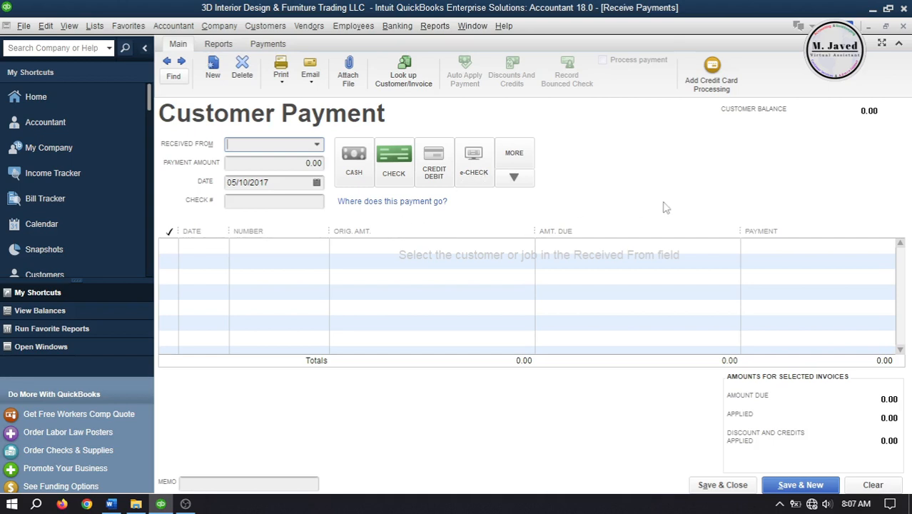
click(905, 26)
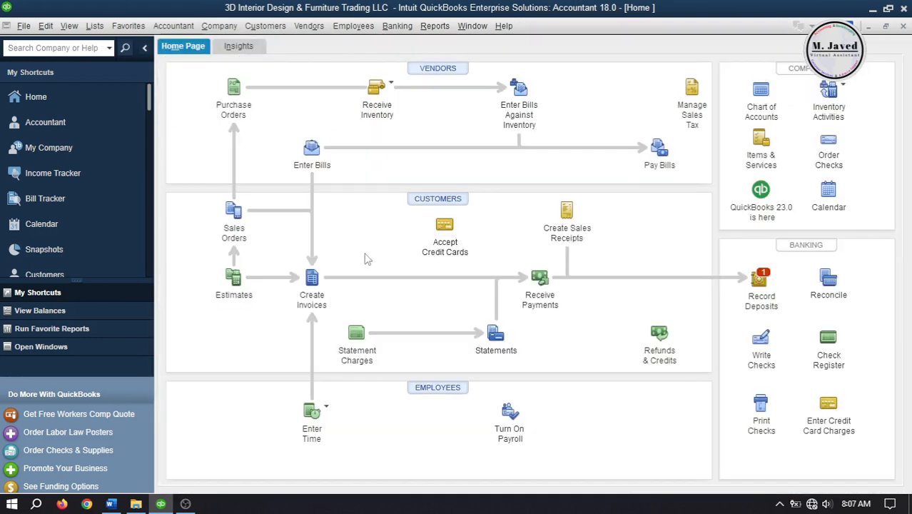
Step: Start a new invoice for the customer, keeping the date 05/10/2017 and invoice number 45
click(314, 279)
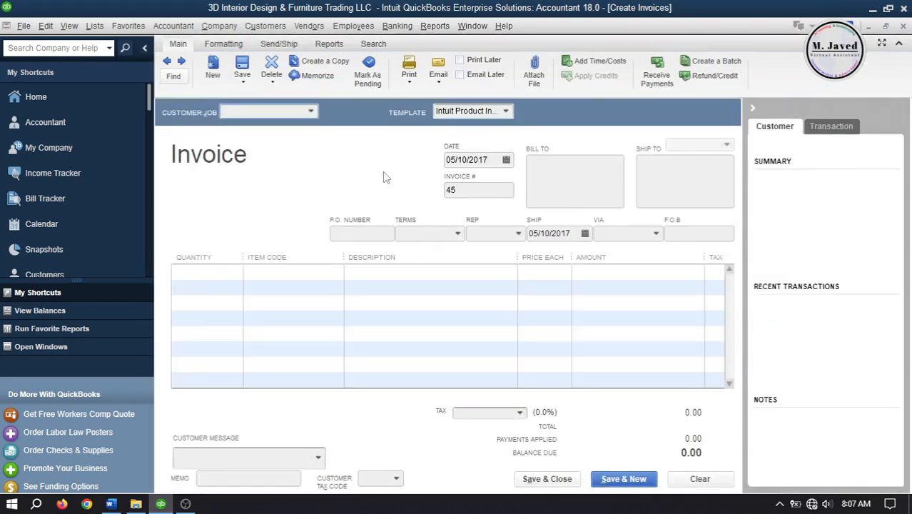
click(311, 112)
click(296, 206)
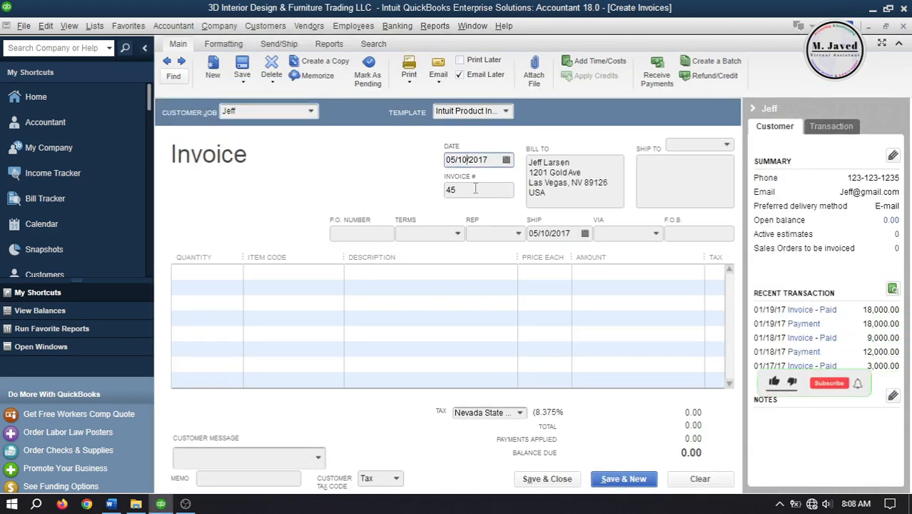
key(Tab)
key(Tab)
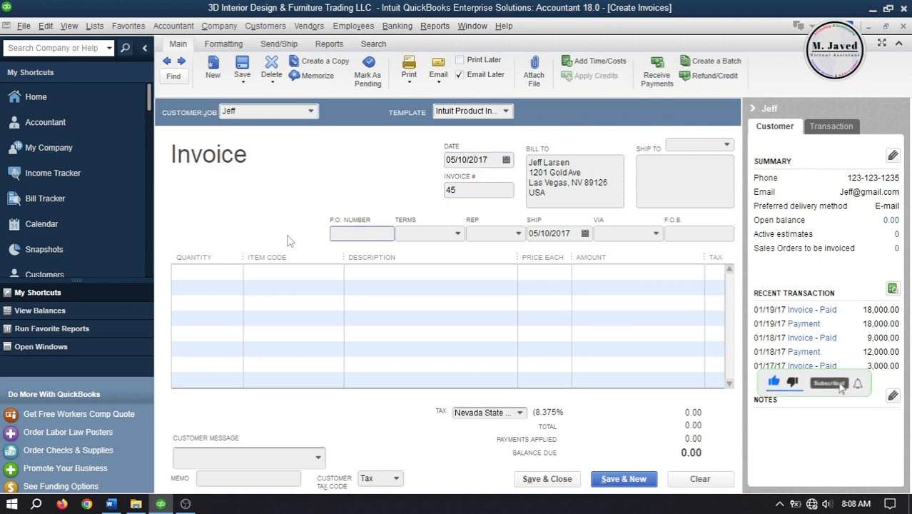
Step: Add one 3D Designs:Kitchen item to the invoice, leave Email Later off, and save and close it
click(286, 271)
click(335, 271)
click(310, 357)
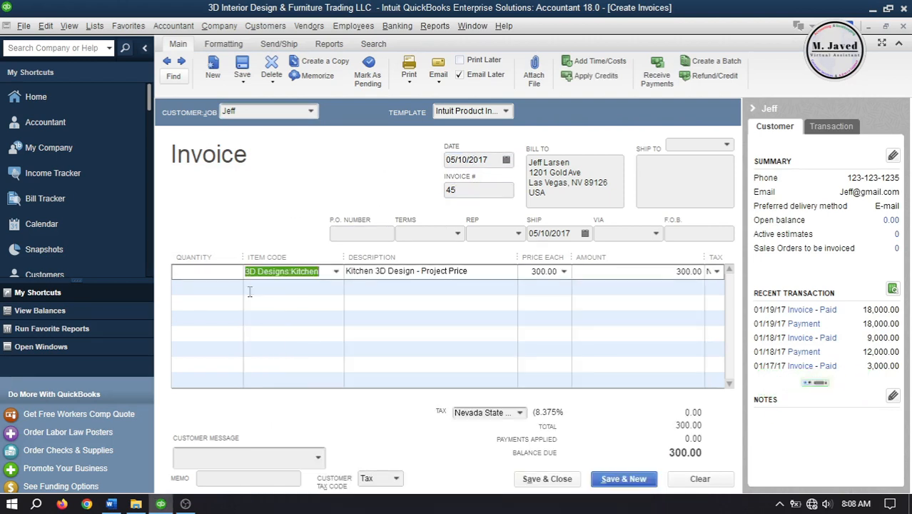
click(228, 272)
click(347, 235)
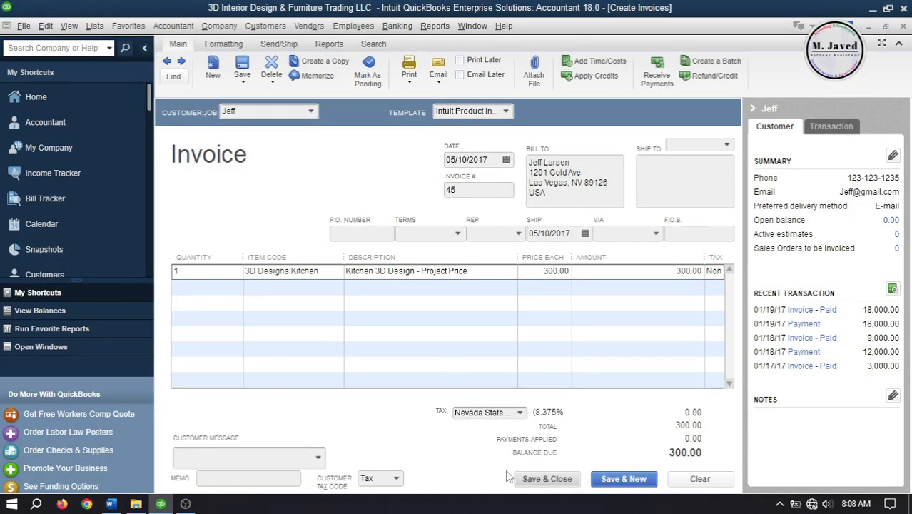
click(542, 479)
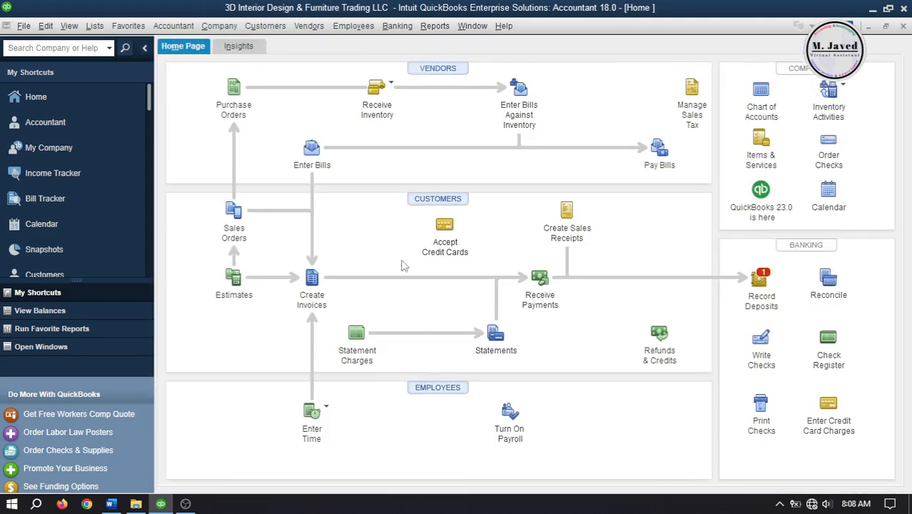
Step: Receive the customer's full 300.00 payment for invoice 45 with check number 576, and save and close it
click(539, 282)
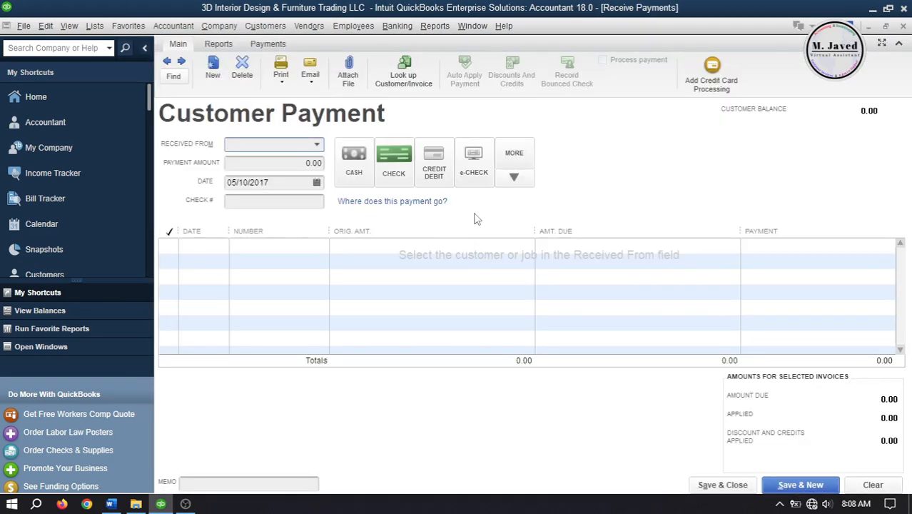
click(318, 145)
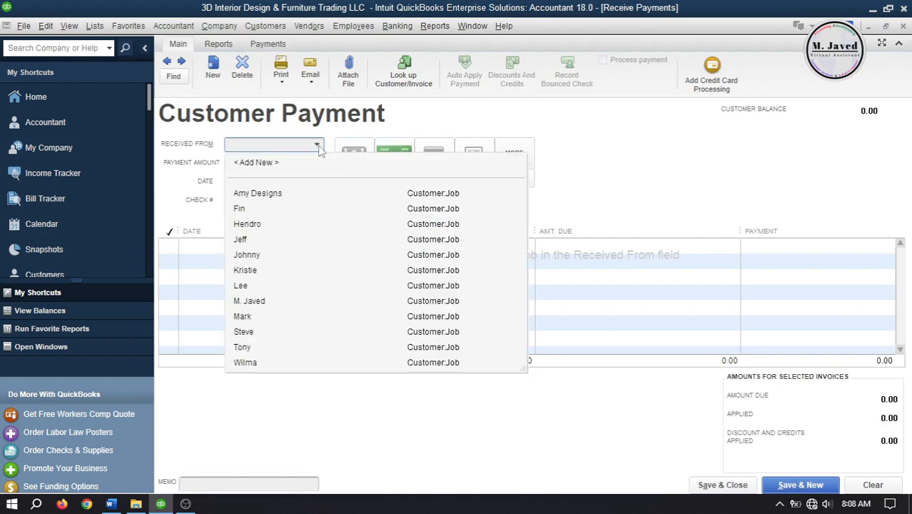
click(275, 240)
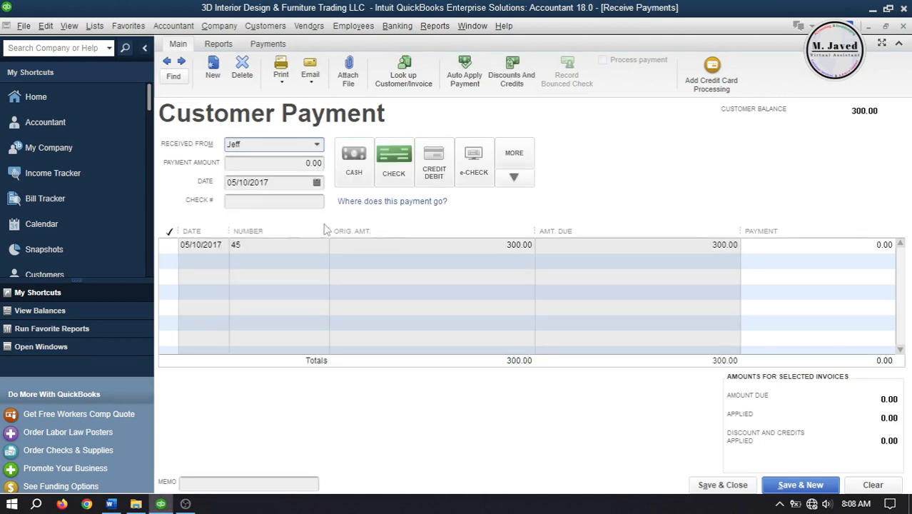
click(169, 246)
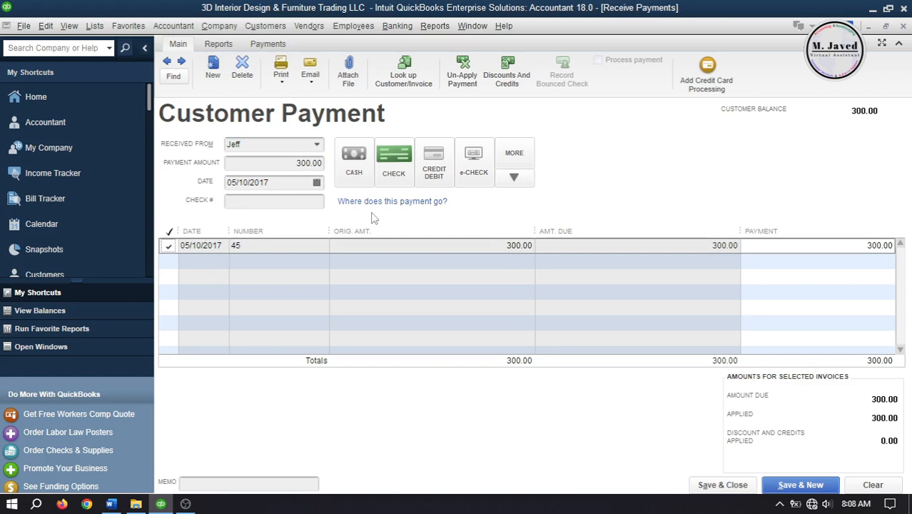
click(299, 202)
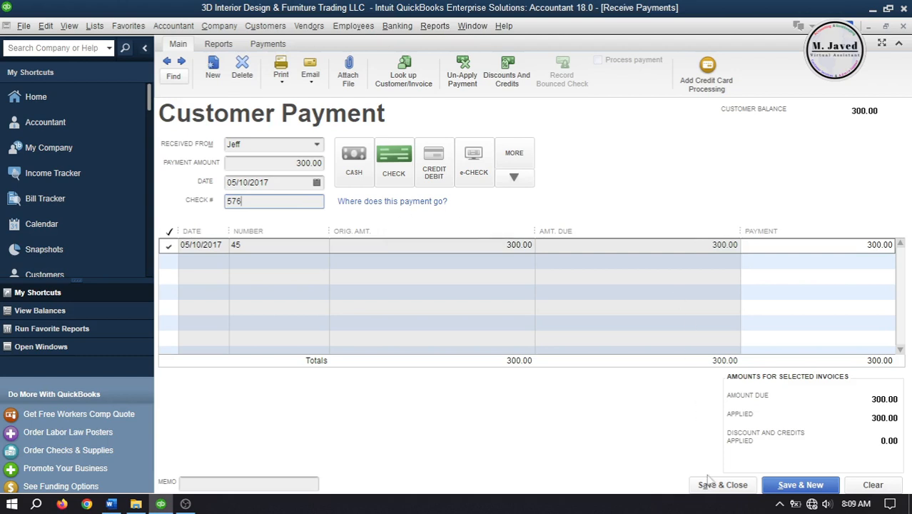
key(alt+a)
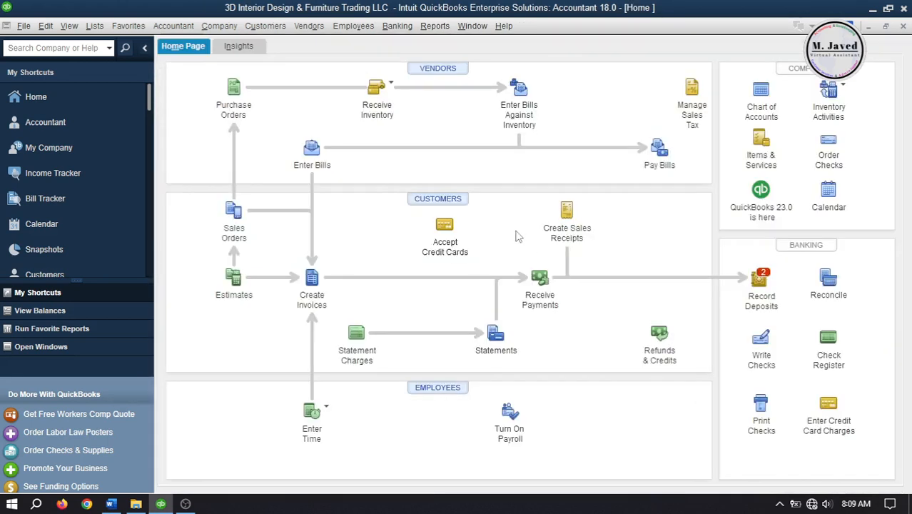
Step: Deposit the 300.00 payment made by check 576 into BoN Checking 99, and save and close the deposit
click(761, 282)
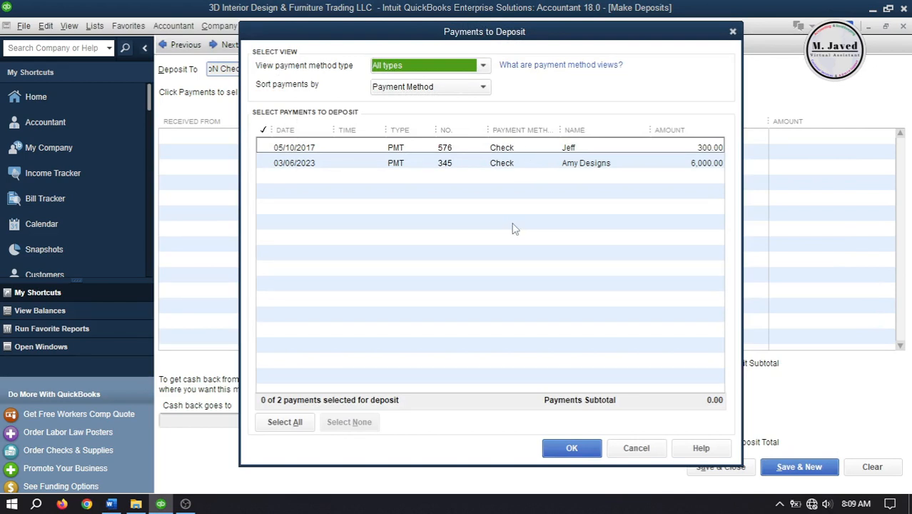
click(601, 149)
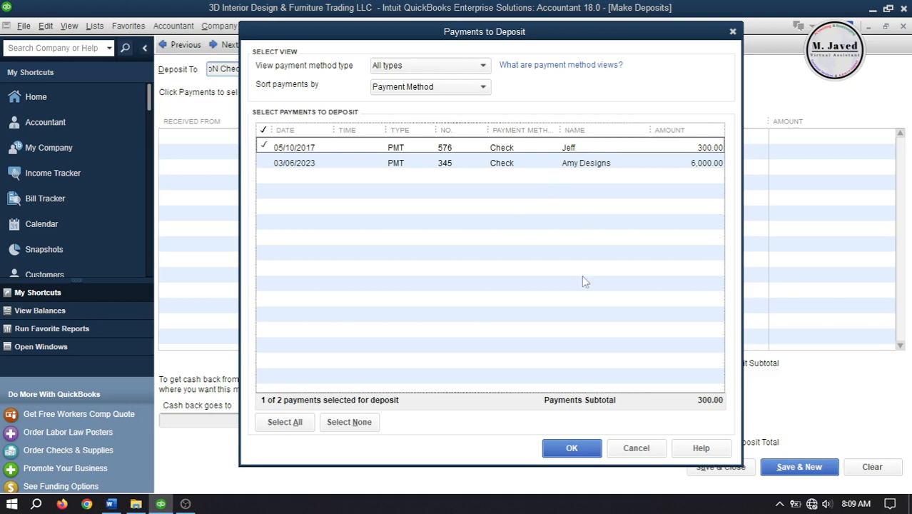
click(571, 447)
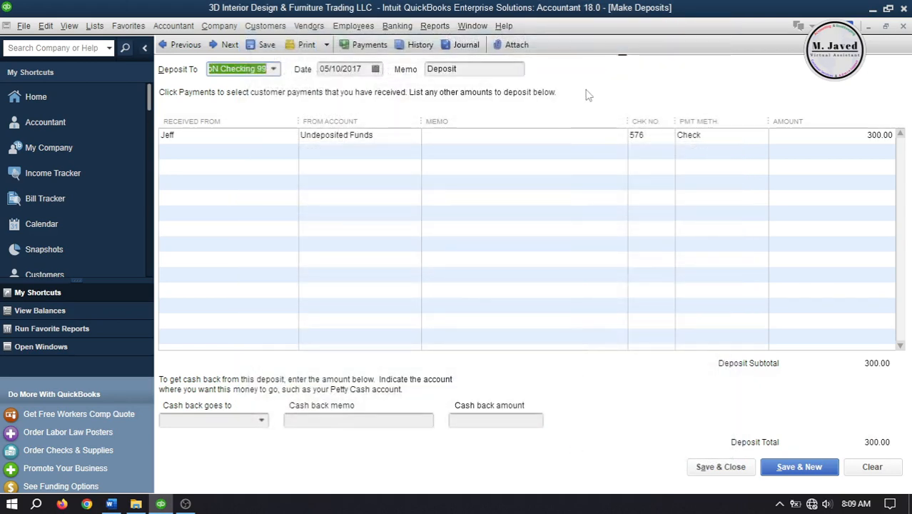
click(276, 69)
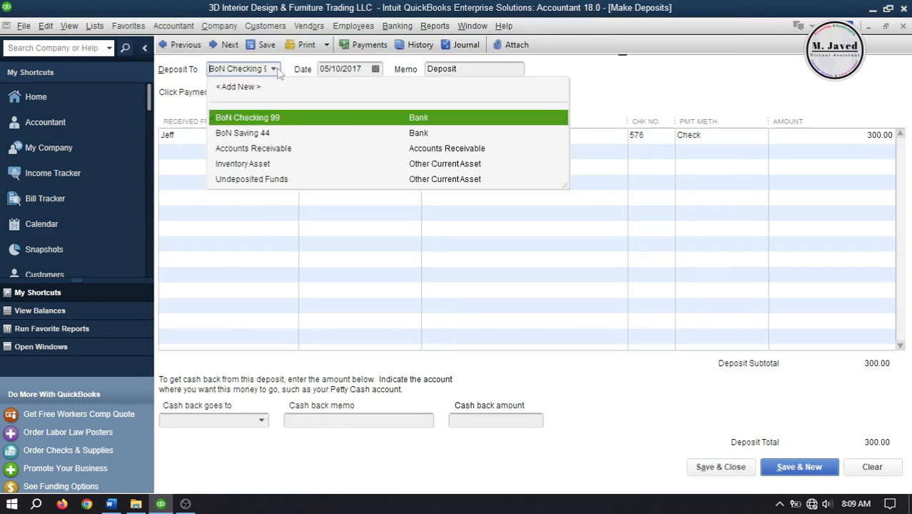
click(631, 101)
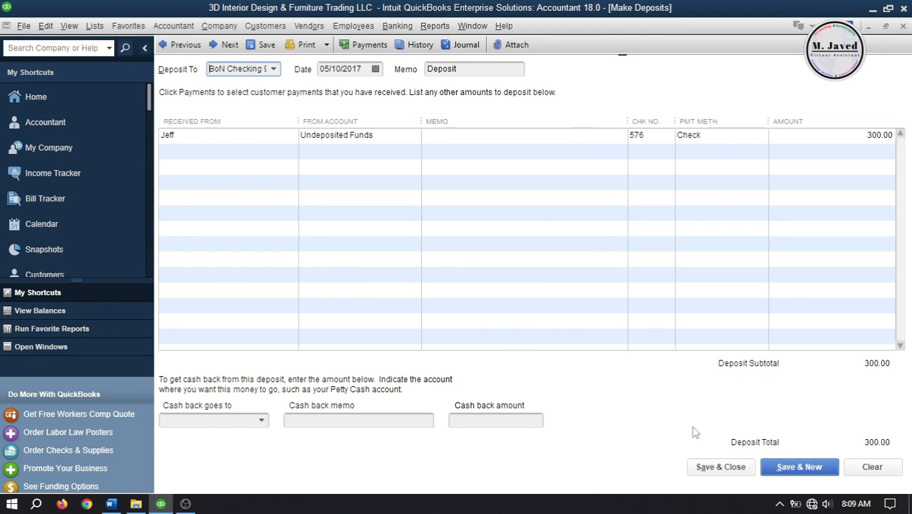
click(714, 467)
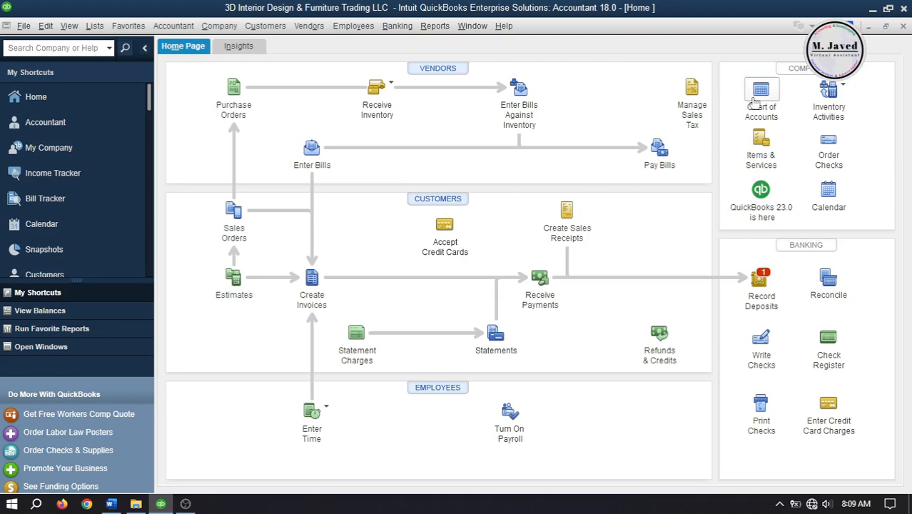
Step: Open the BoN Checking 99 register from the chart of accounts and check the 05/10/2017 deposit entry
key(ctrl+a)
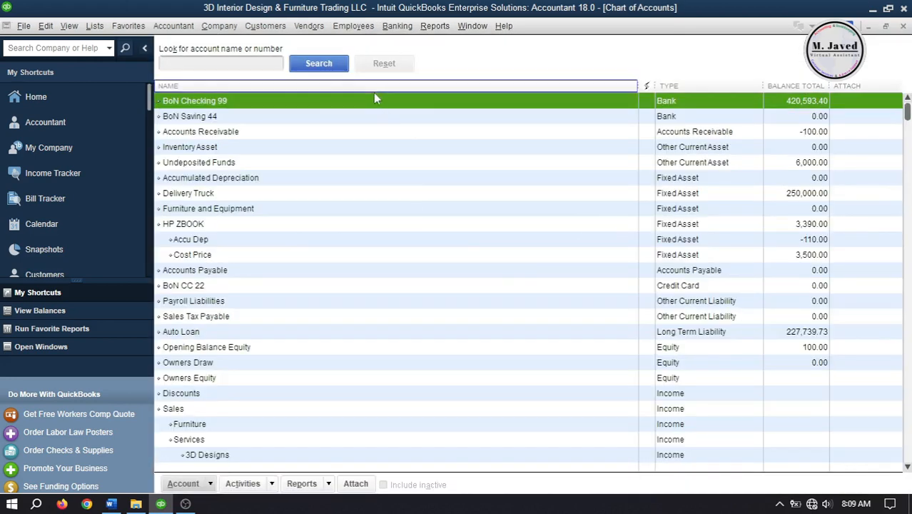
click(374, 88)
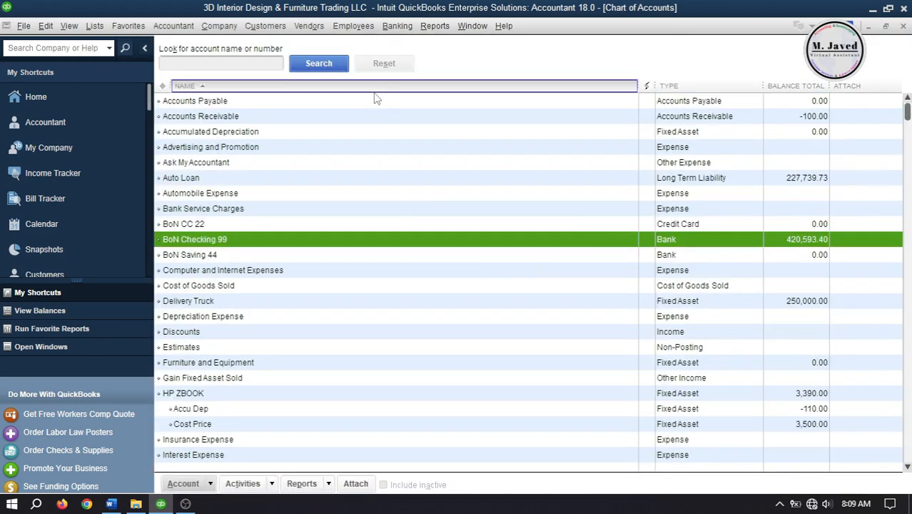
double_click(395, 246)
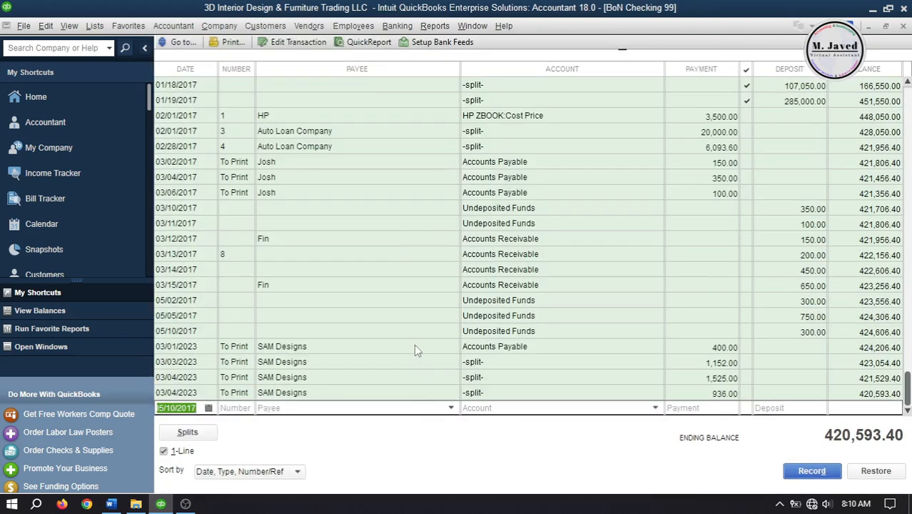
click(391, 332)
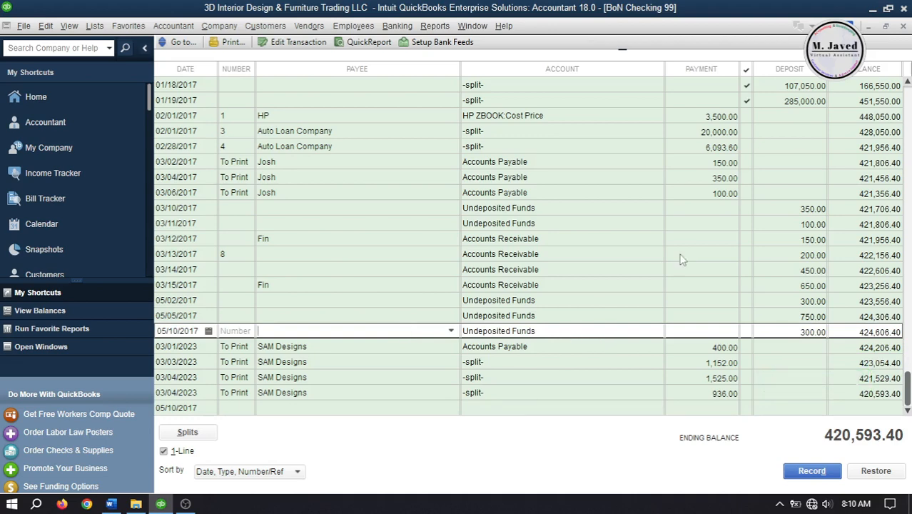
key(Escape)
key(Escape)
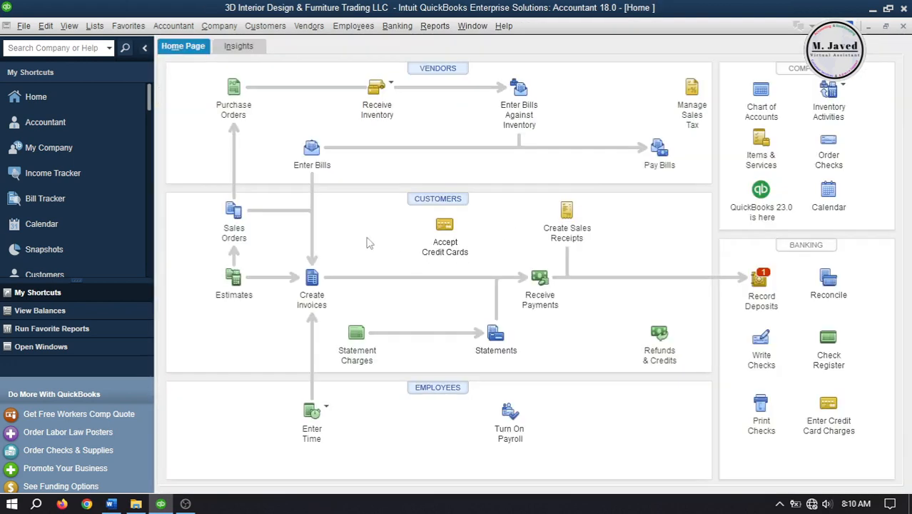
Step: Recheck the blank customer payment form for a deposit account field, and close the form
click(540, 280)
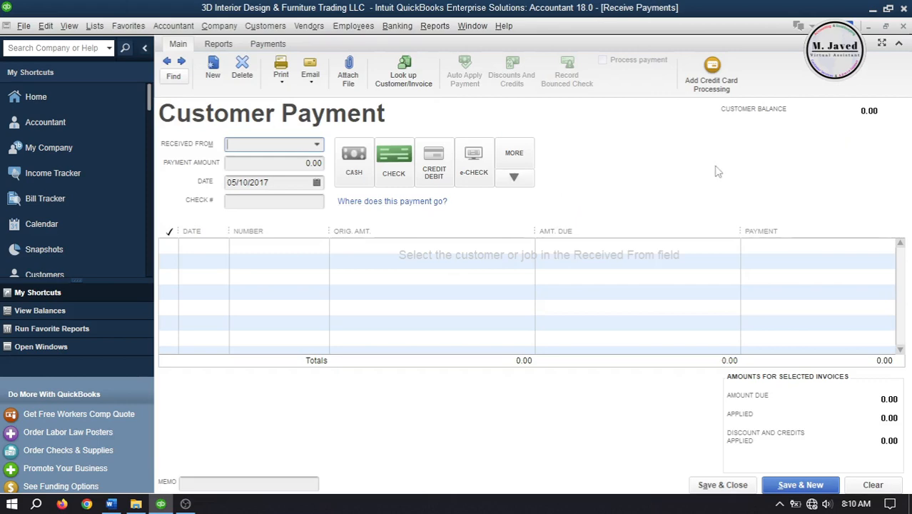
click(903, 26)
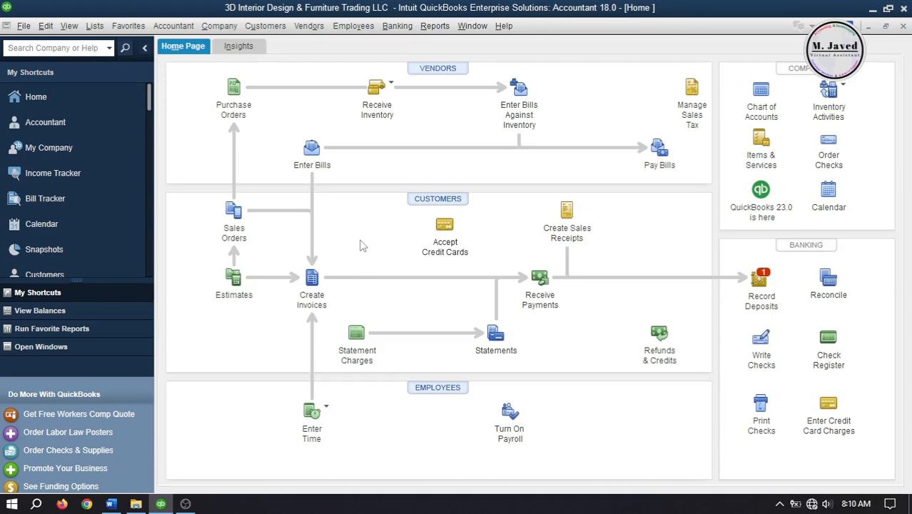
Step: Turn off Use Undeposited Funds as a default deposit to account in the company payments preferences, accepting that all windows close
click(46, 25)
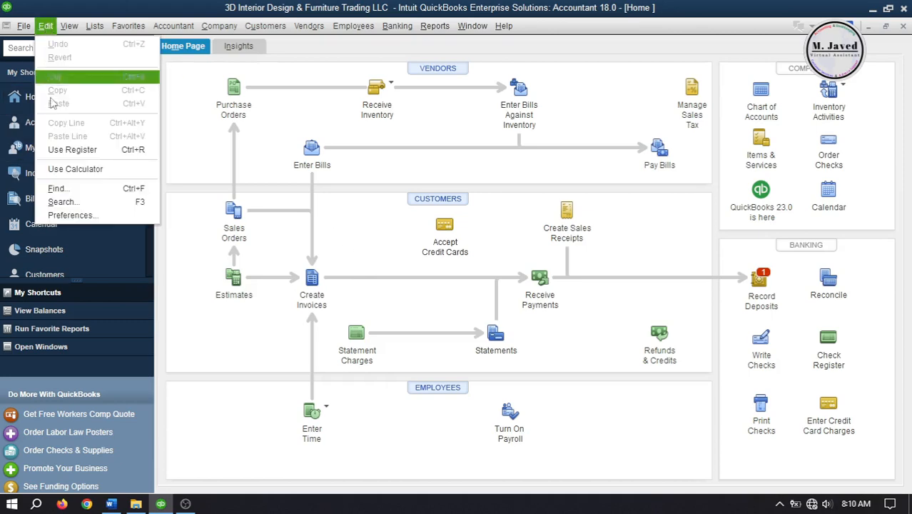
click(69, 216)
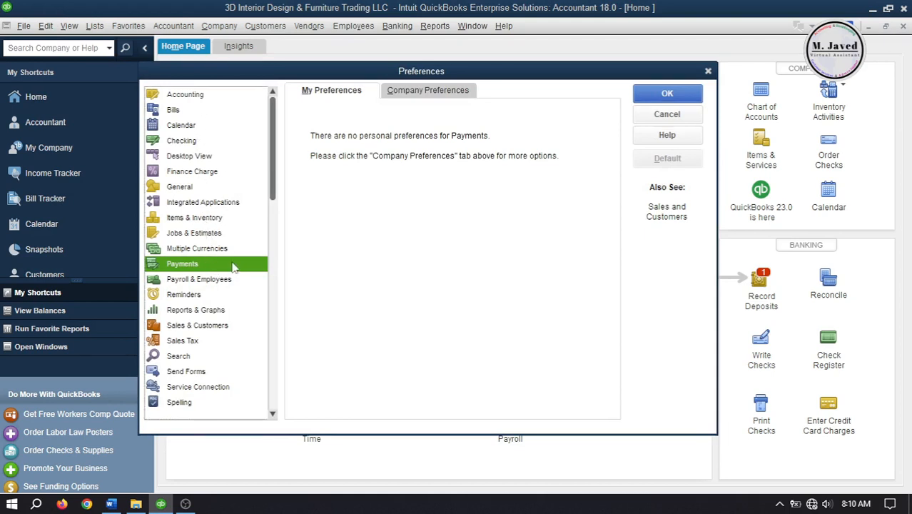
click(423, 93)
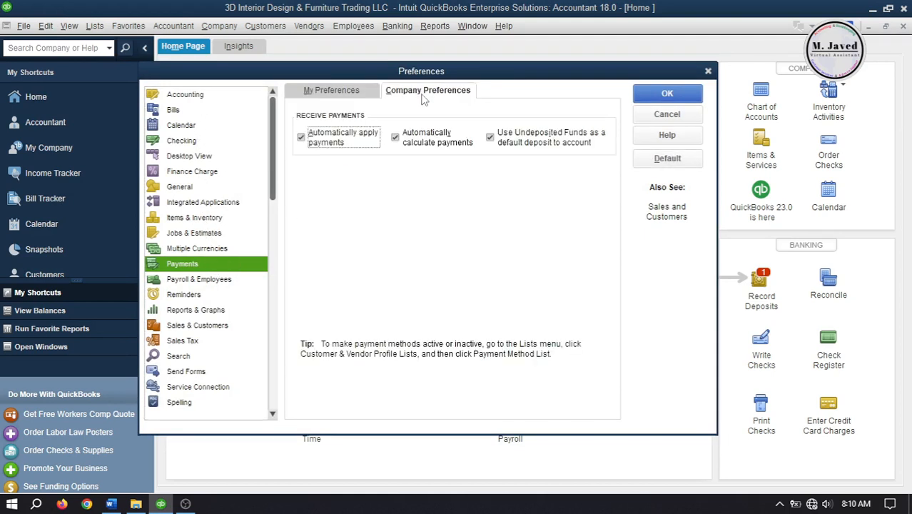
click(490, 138)
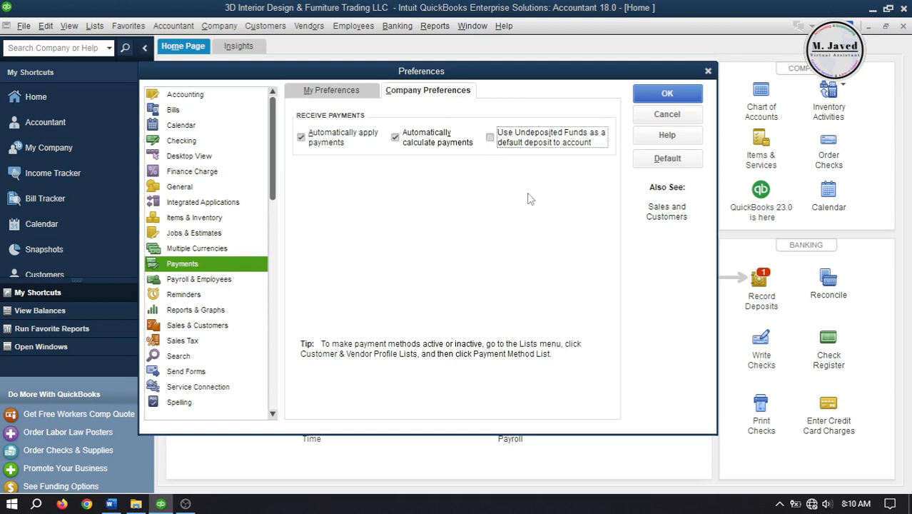
click(655, 97)
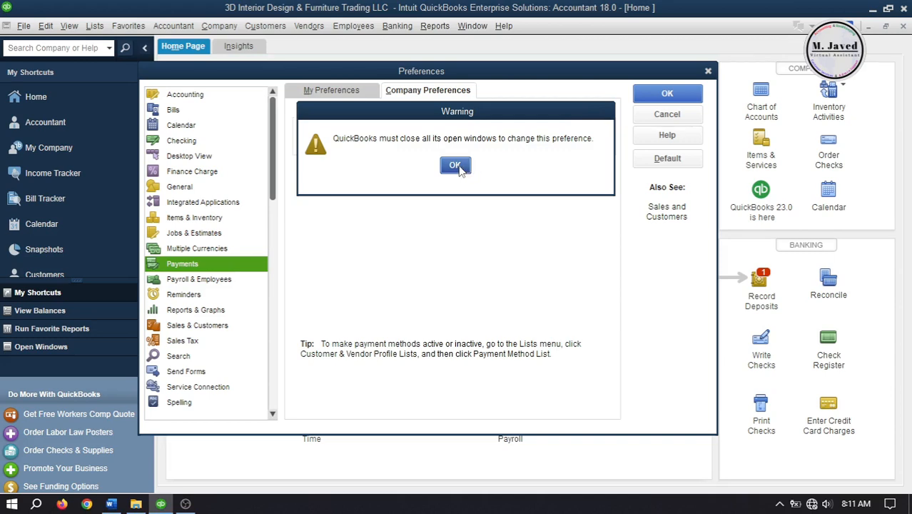
click(455, 166)
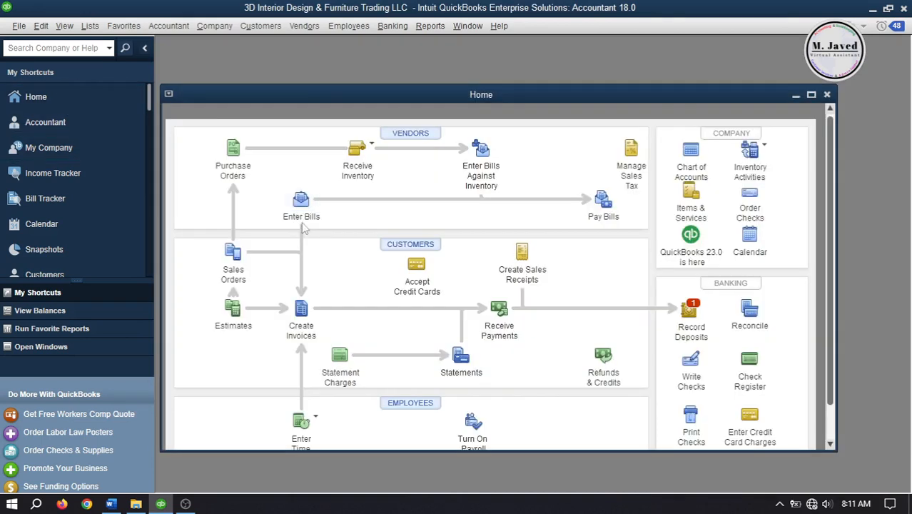
Step: Maximize the home page, check the blank customer payment form for the deposit account field, and close the form
click(812, 94)
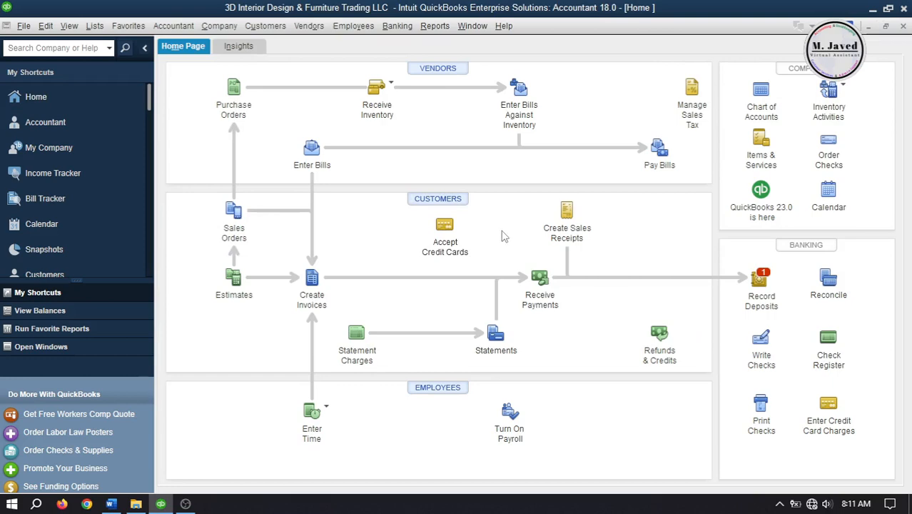
click(538, 280)
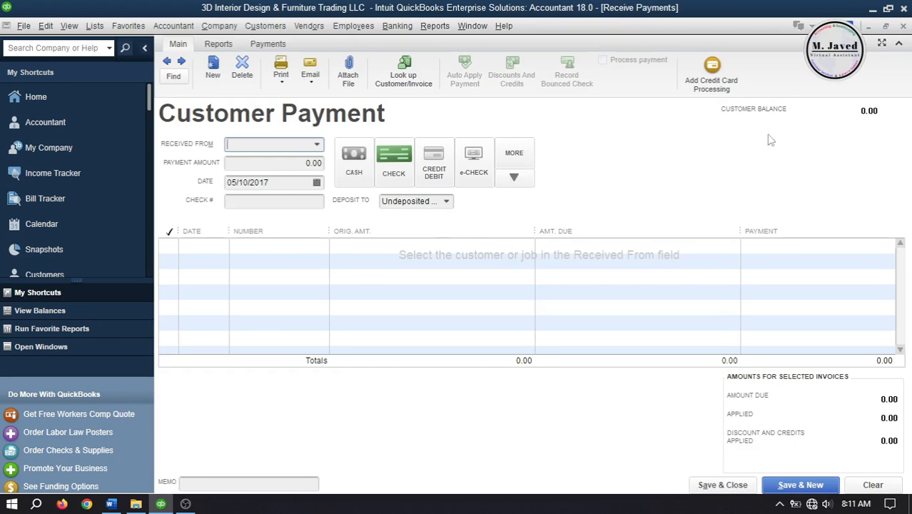
click(904, 26)
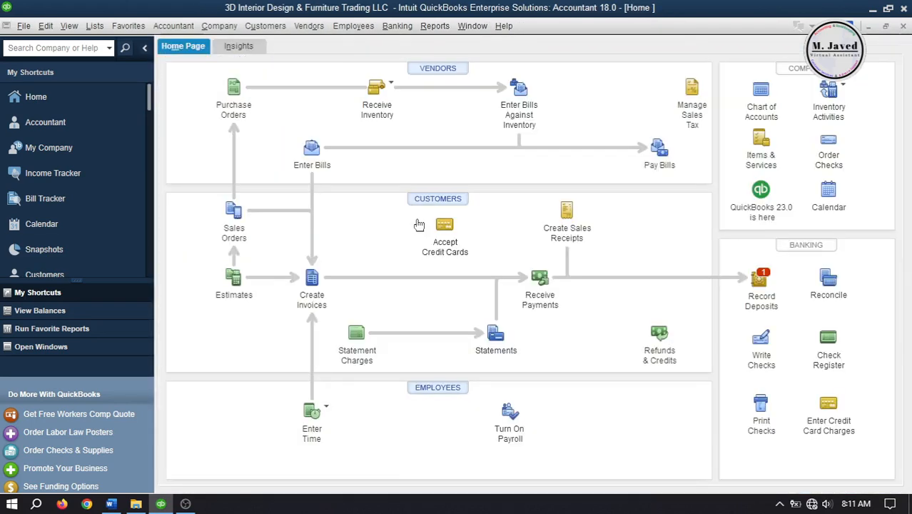
Step: Start a new invoice for the customer whose 300.00 payment was just deposited, dated 05/11/2017
click(314, 281)
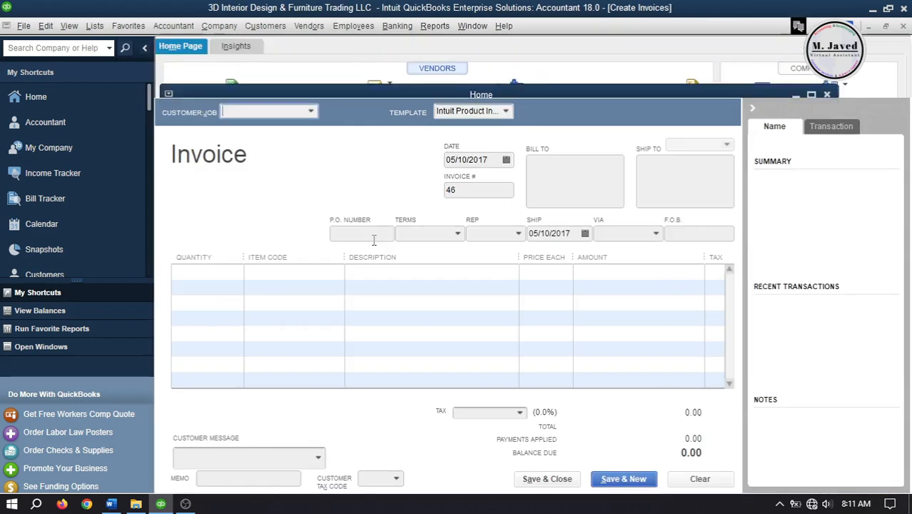
click(310, 111)
click(272, 204)
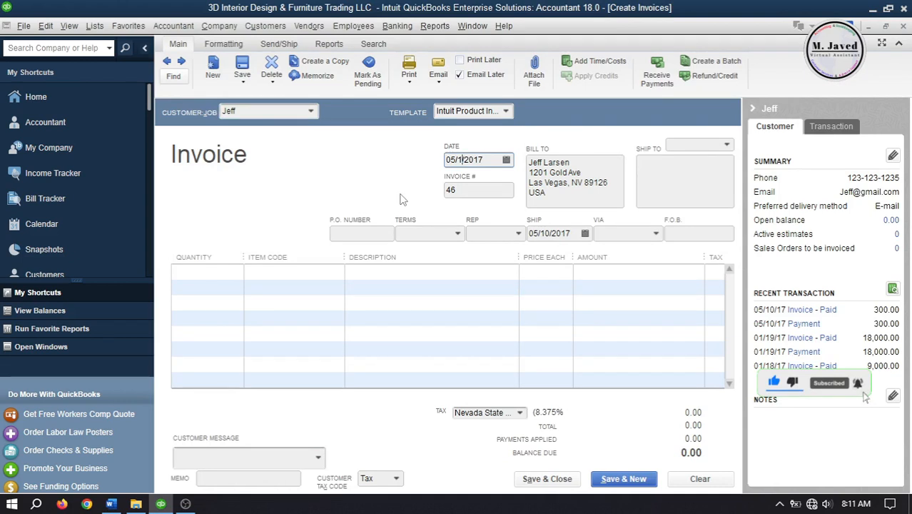
text(1/)
Step: Add the Kitchen 3D design item with quantity 1 to the invoice, turn off Email Later, and save and close it
click(340, 276)
click(337, 272)
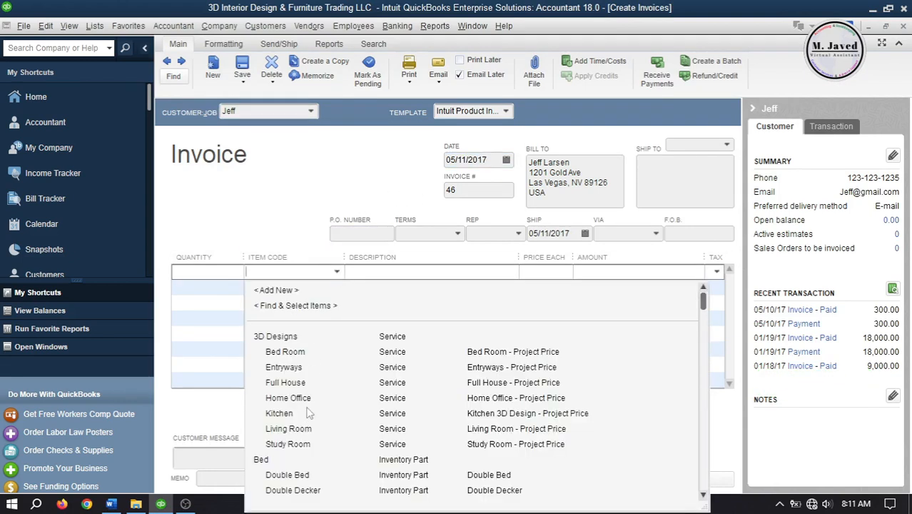
click(309, 414)
click(217, 272)
text(1)
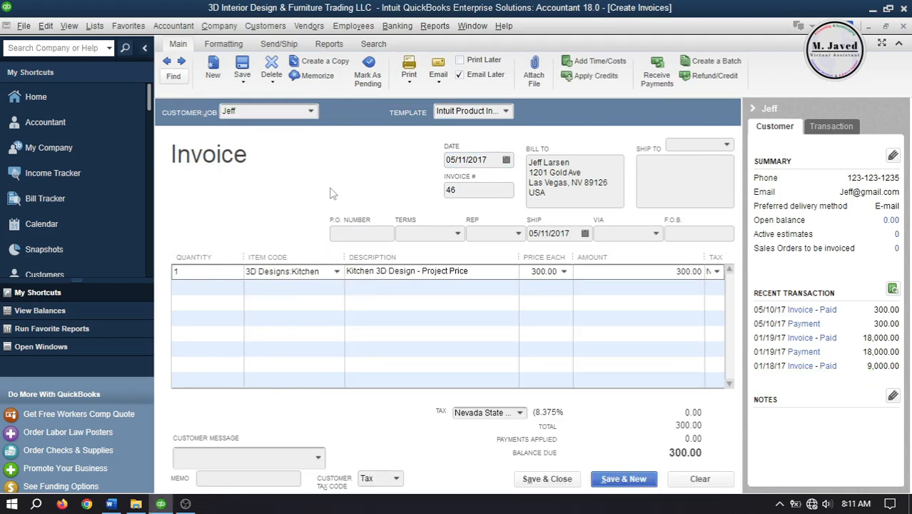
click(459, 75)
click(537, 480)
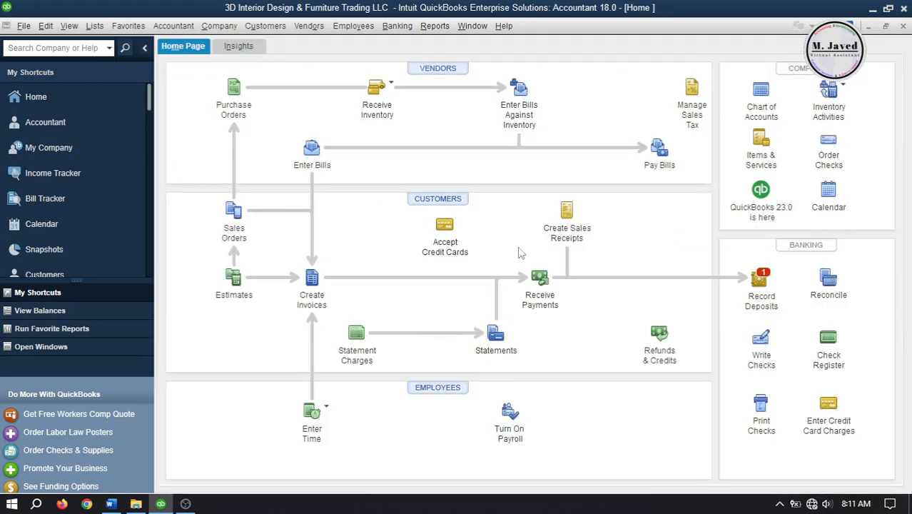
Step: Receive a payment from the same customer by check 569 and apply it to the 300.00 invoice dated 05/11/2017
click(540, 284)
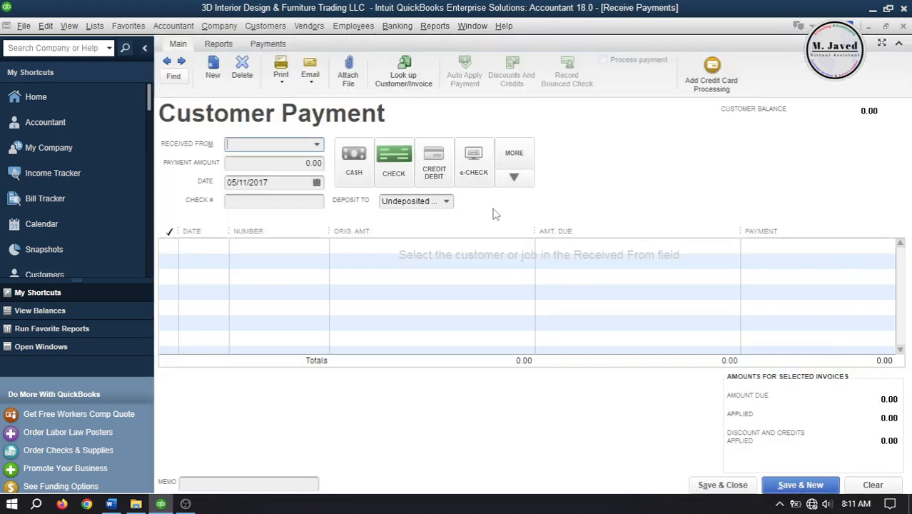
click(318, 146)
click(293, 239)
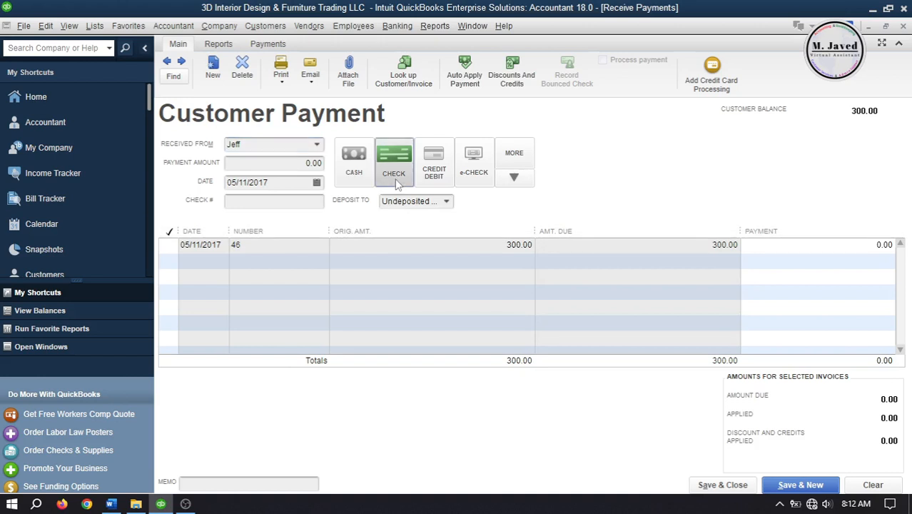
click(301, 203)
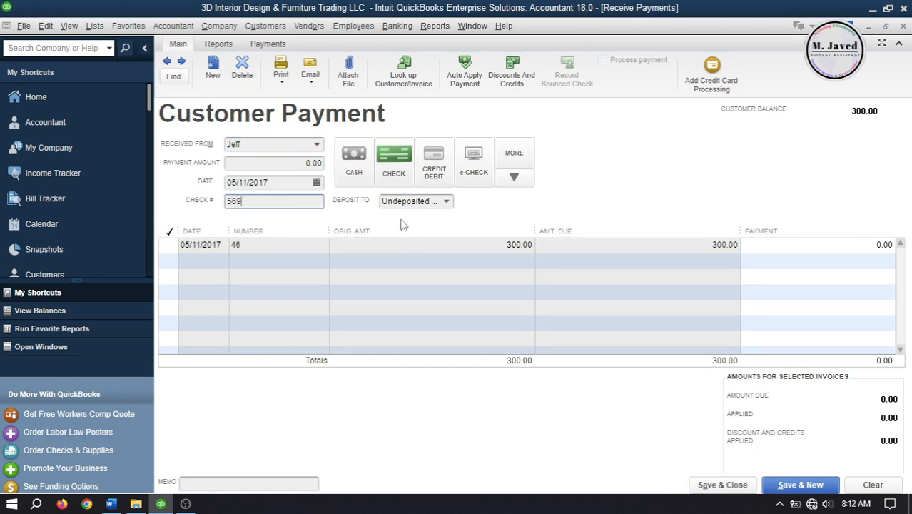
click(170, 245)
click(485, 232)
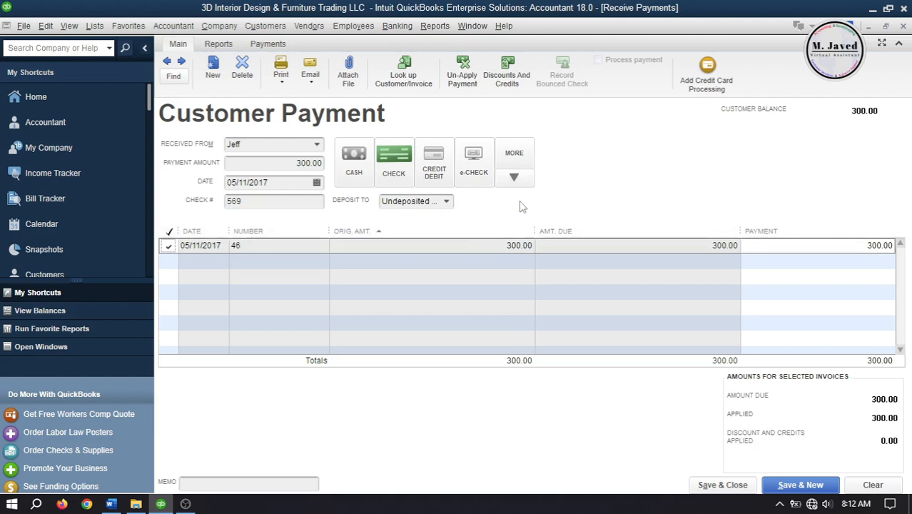
Step: View the available deposit accounts and the form for adding a new account, and close that form without adding one
click(452, 203)
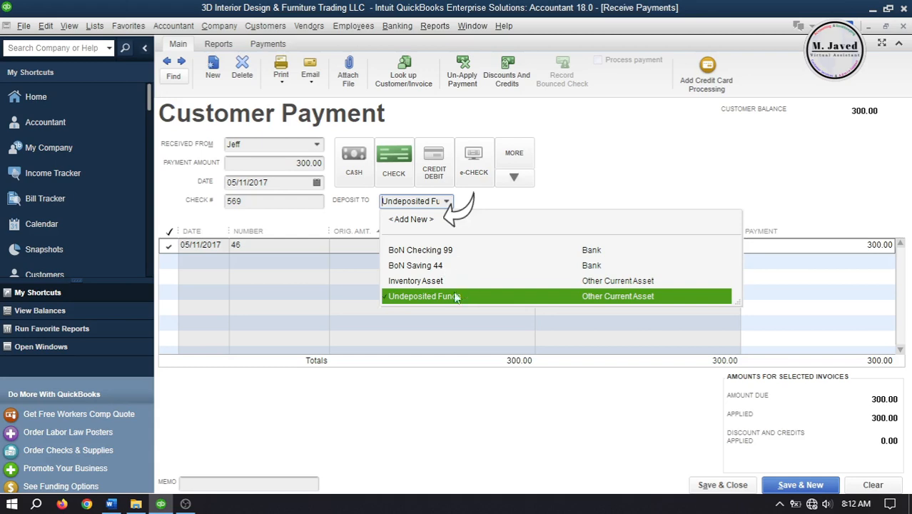
click(411, 221)
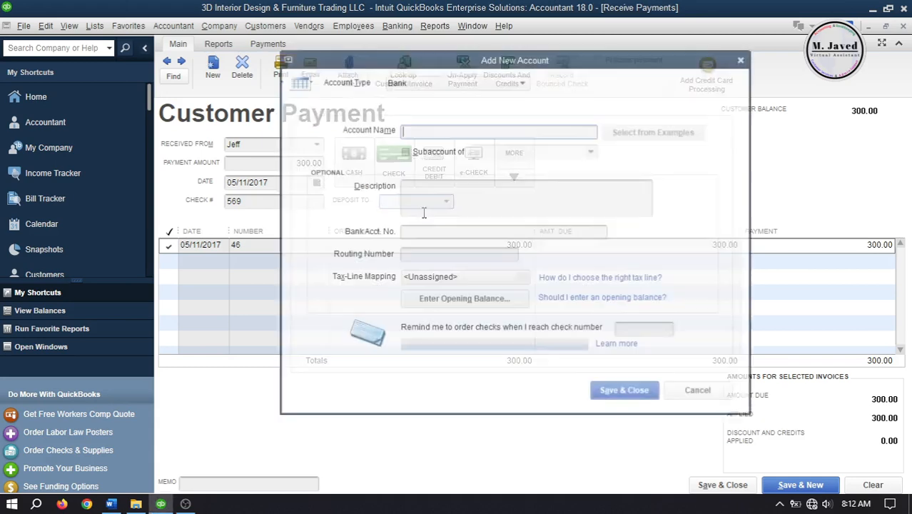
click(745, 59)
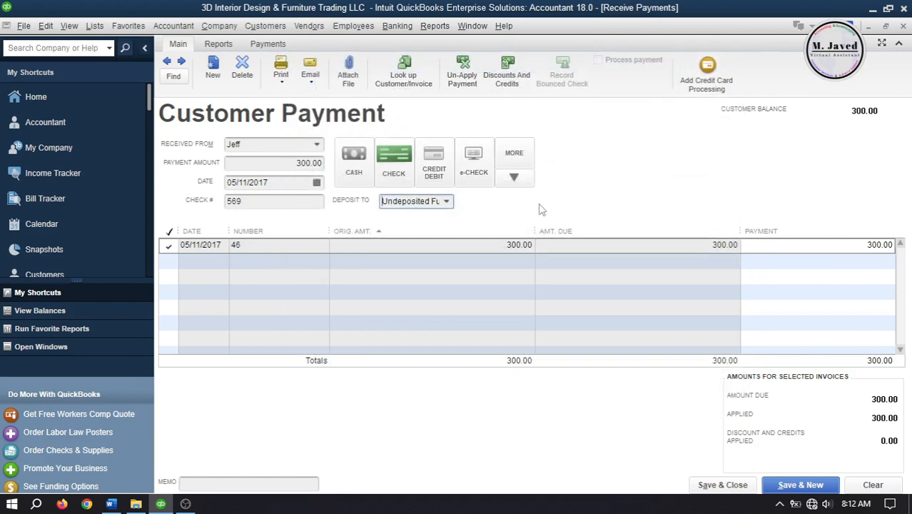
Step: Set the payment's deposit account to BoN Checking 99, and save and close the payment
click(450, 204)
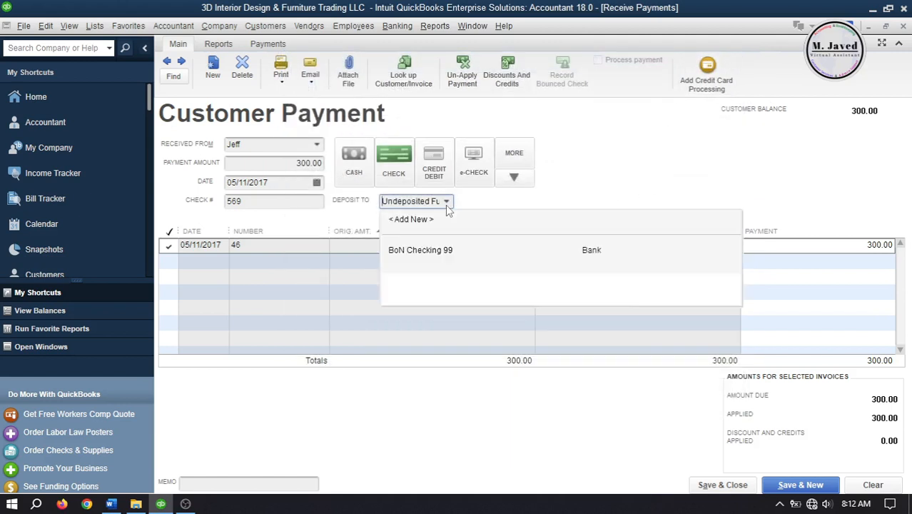
click(470, 250)
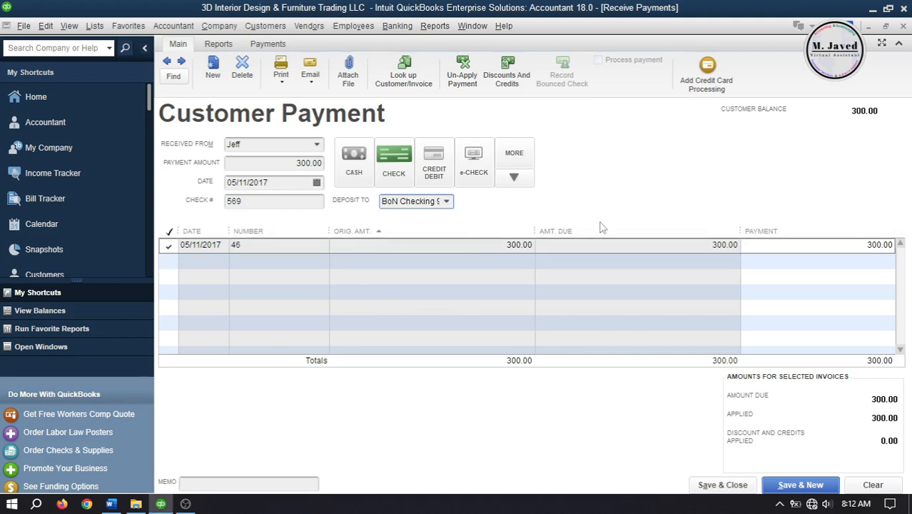
click(723, 485)
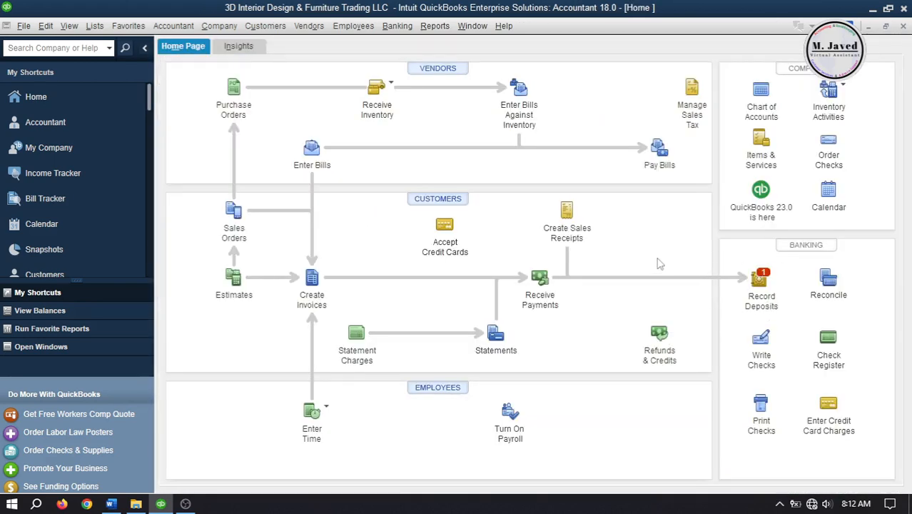
Step: Check the list of payments awaiting deposit for the new check payment, and close the deposit windows
click(761, 284)
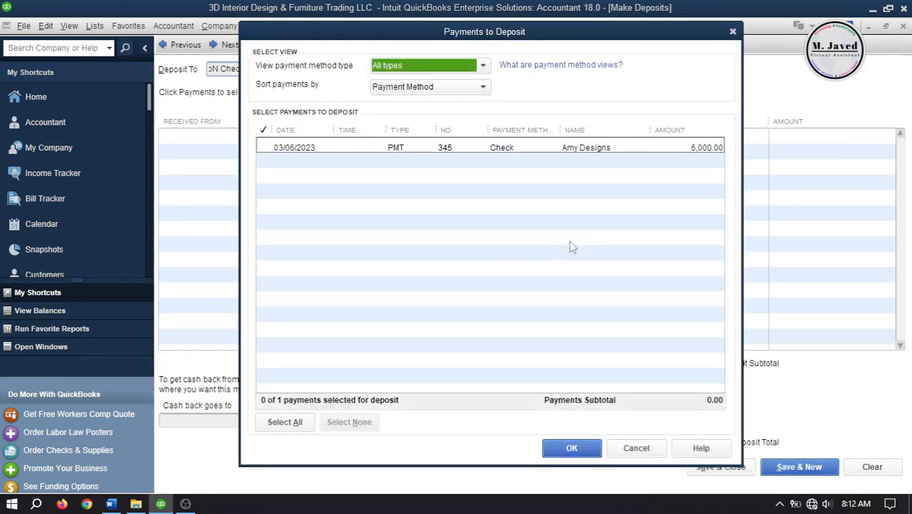
click(733, 32)
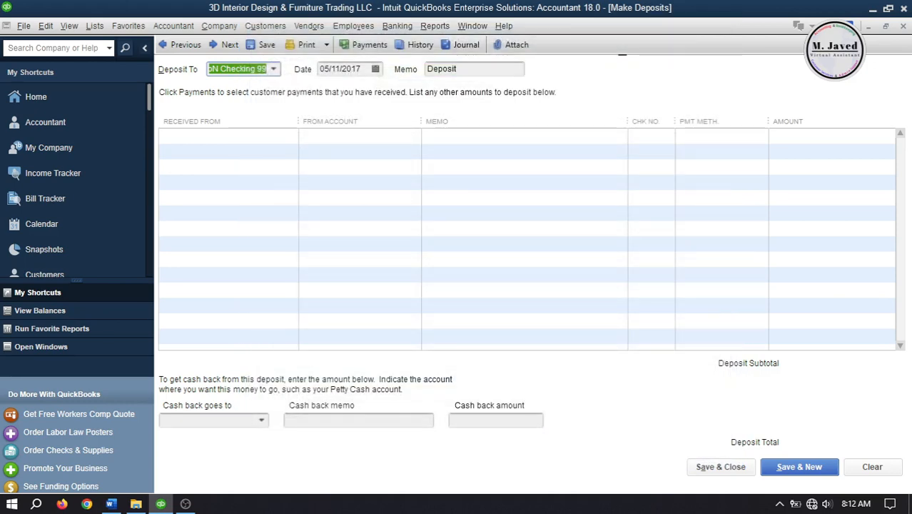
click(903, 26)
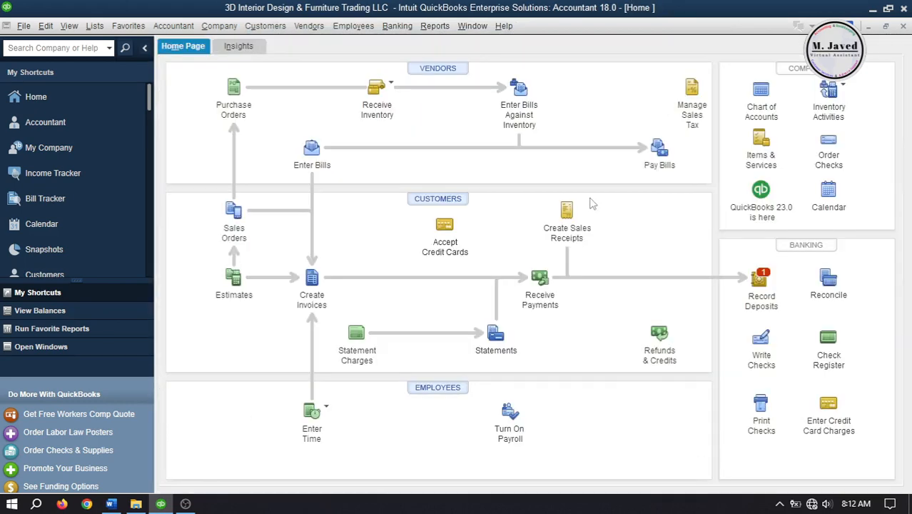
Step: Open the BoN Checking 99 register from the chart of accounts, check the 05/11/2017 entry, and close both windows
click(761, 91)
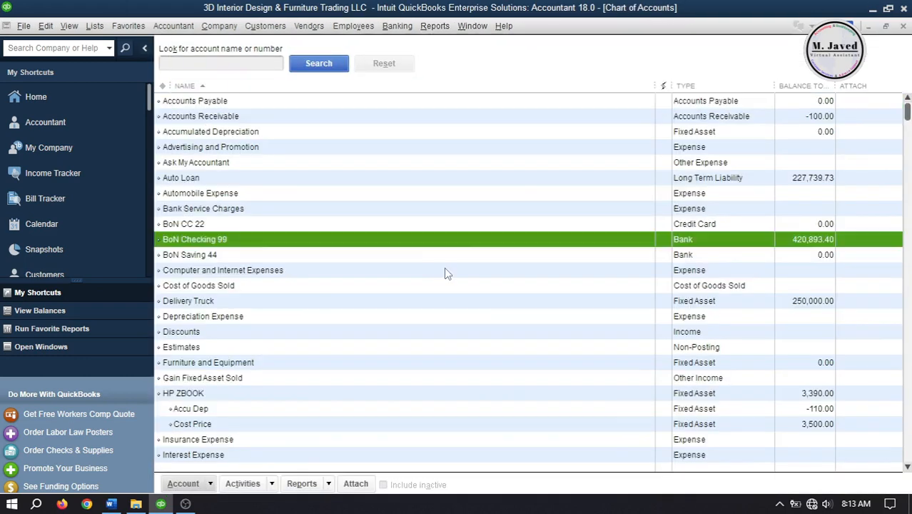
double_click(422, 240)
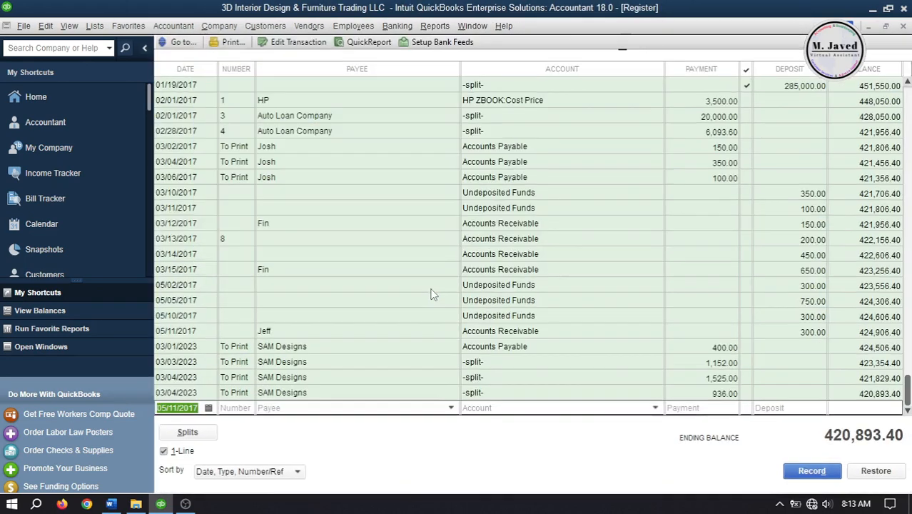
click(224, 334)
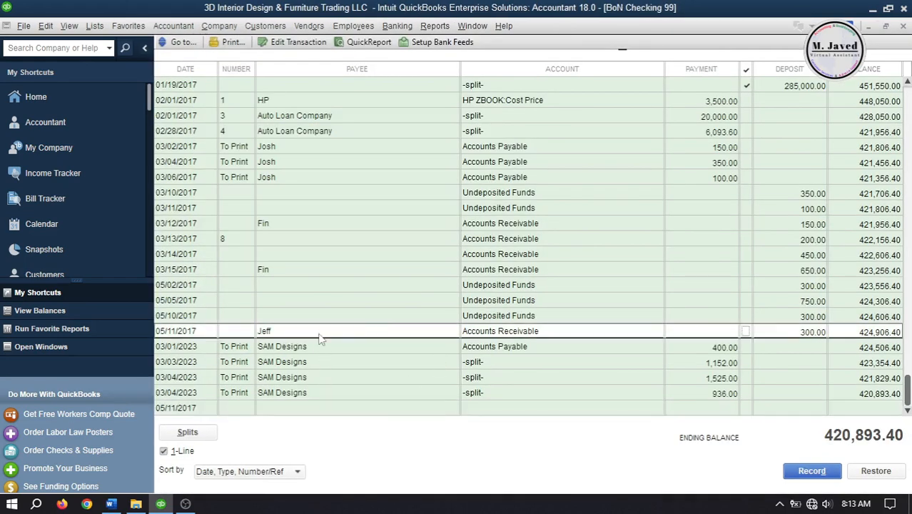
click(901, 26)
click(901, 27)
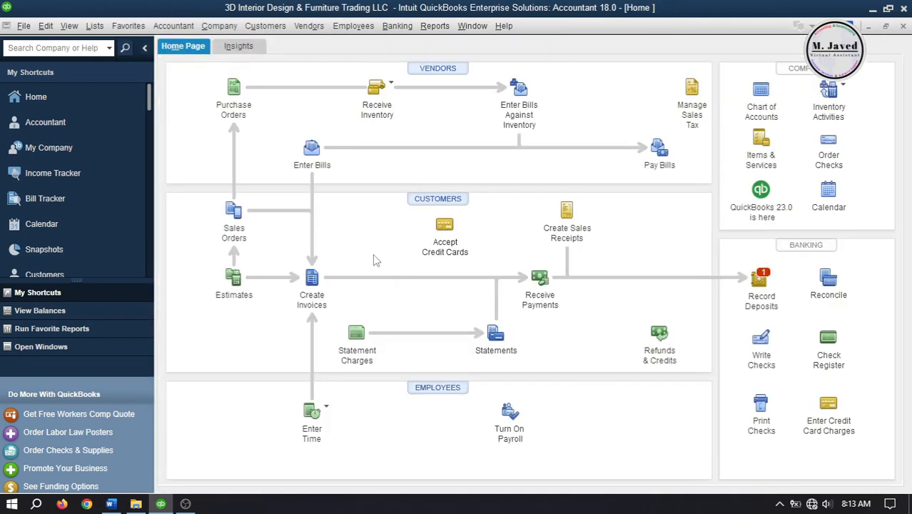
Step: Turn on Use Undeposited Funds as a default deposit to account in the company payments preferences, accepting that all windows close
click(45, 26)
click(79, 157)
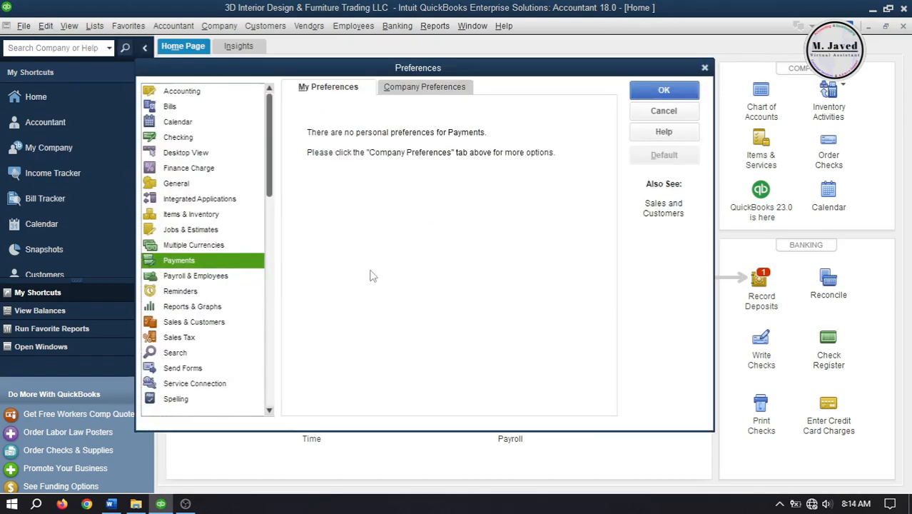
click(429, 88)
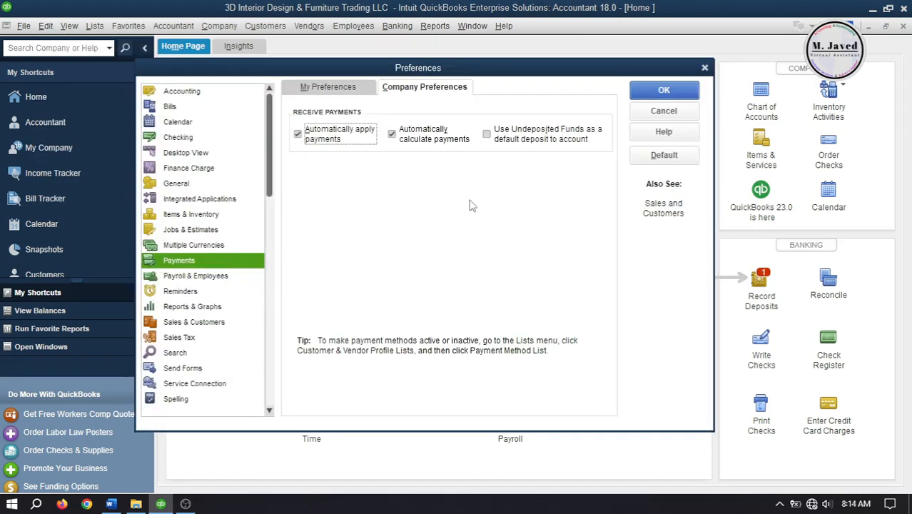
click(486, 135)
click(664, 90)
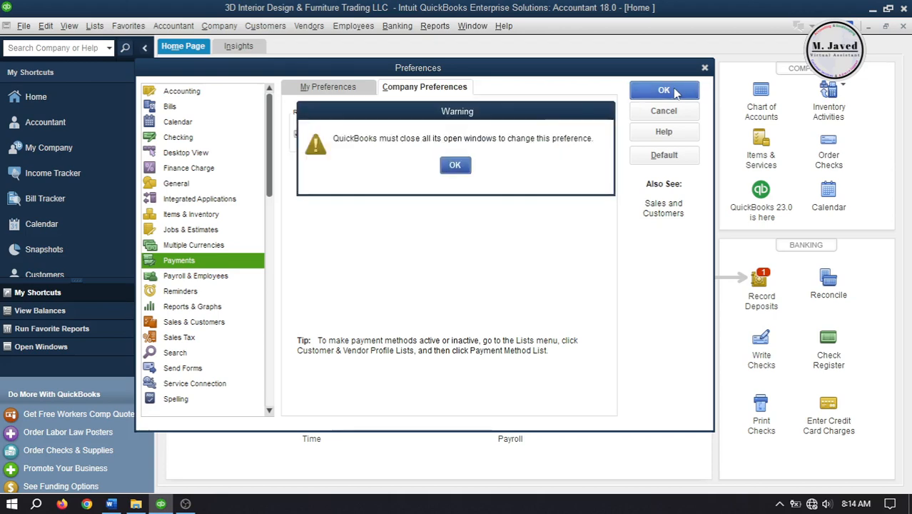
click(455, 164)
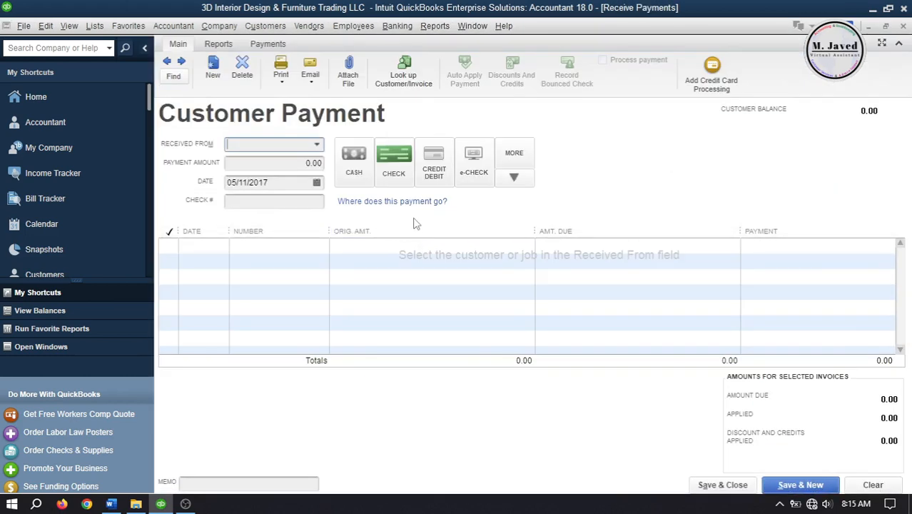
Step: Check the deposit area of the blank customer payment form, close the form, and minimize the program window
click(903, 26)
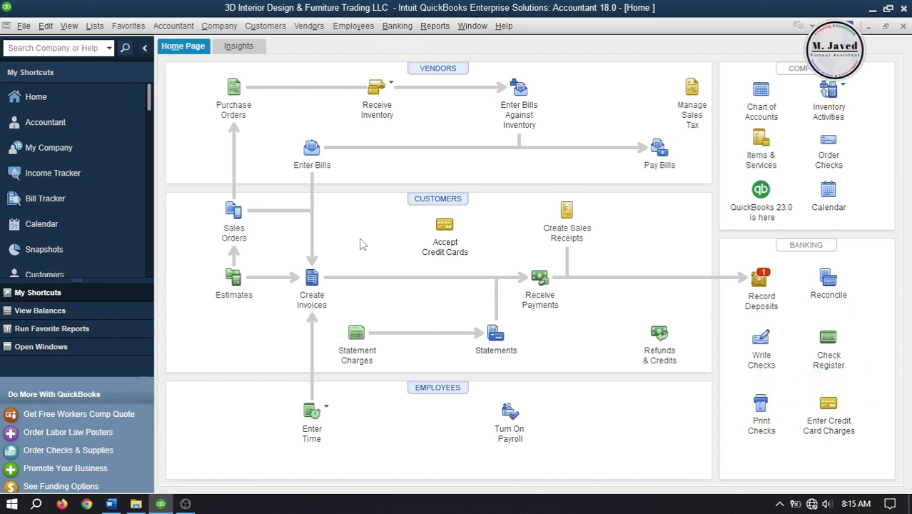
click(872, 9)
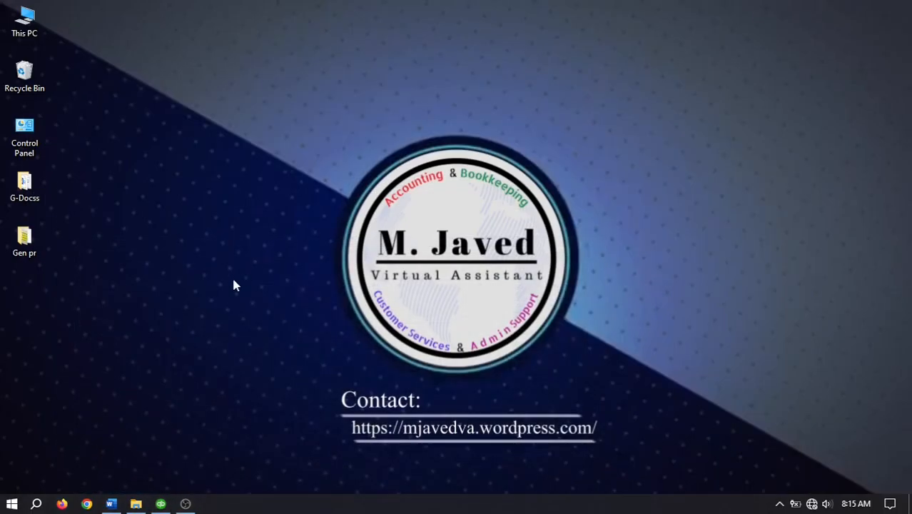